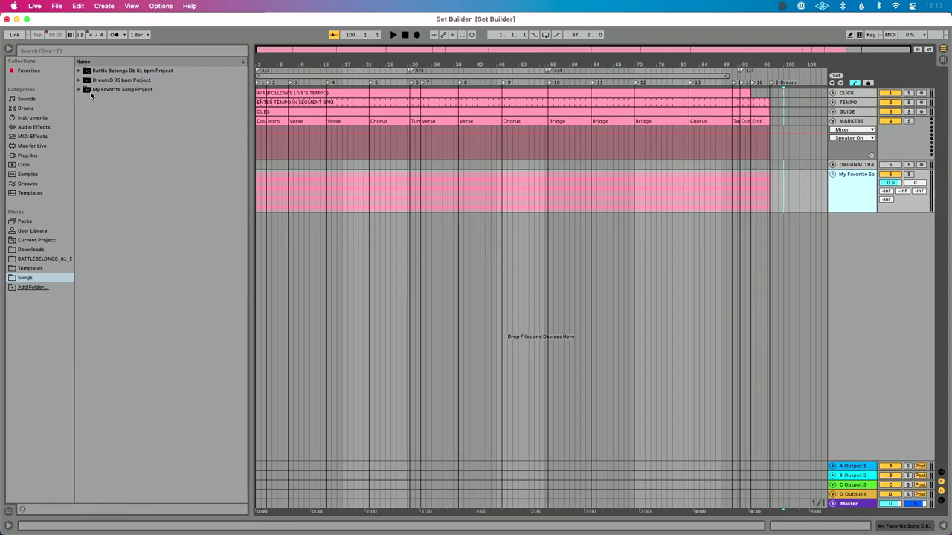
Drag Dream D 95 bpm.als from the Dream D 95 bpm Project folder into the arrangement
left_click(78, 81)
left_click(92, 109)
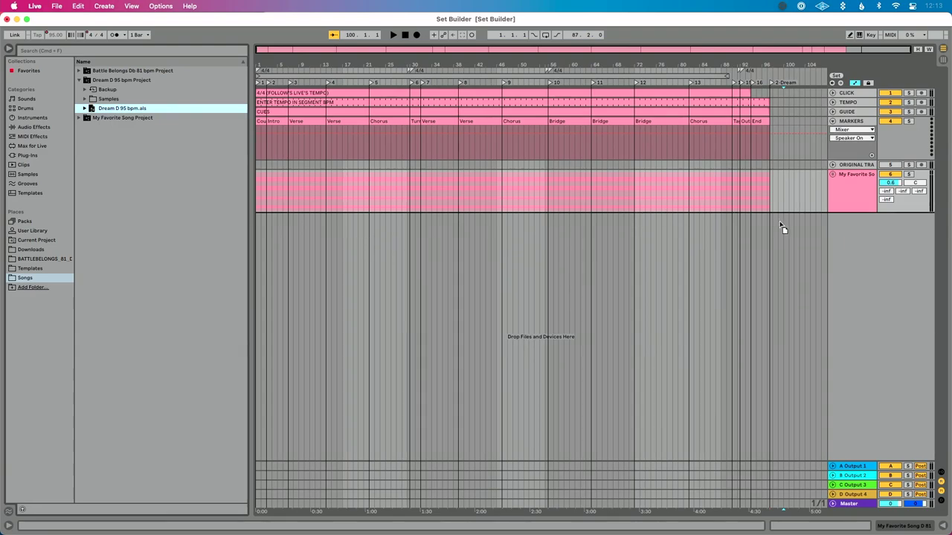
left_click_drag(781, 229, 779, 220)
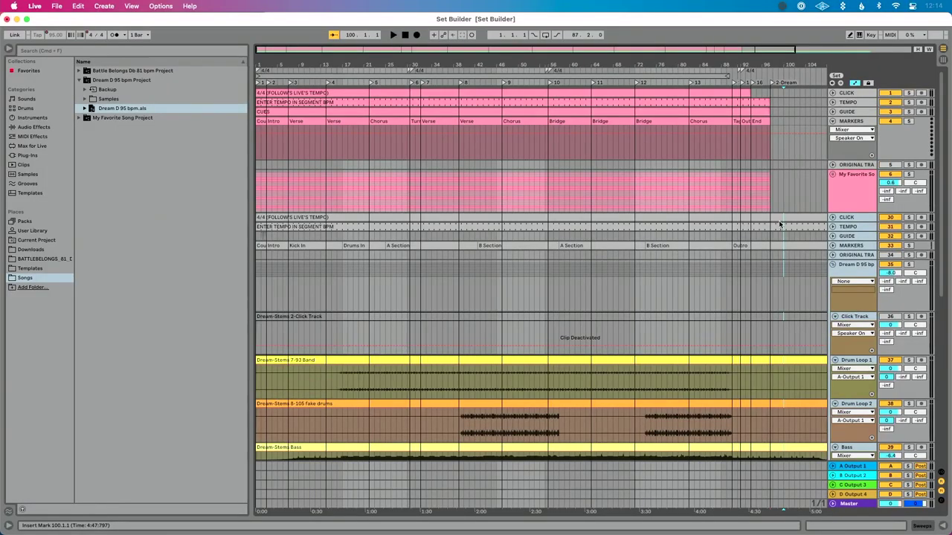
Undo the Dream import and move the 2-Dream locator to bar 98
key("super+z")
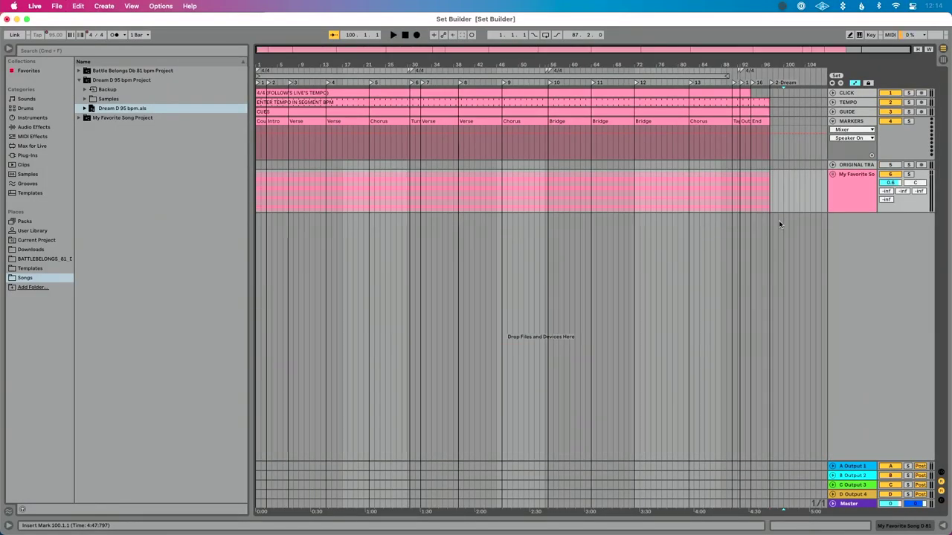
left_click(772, 83)
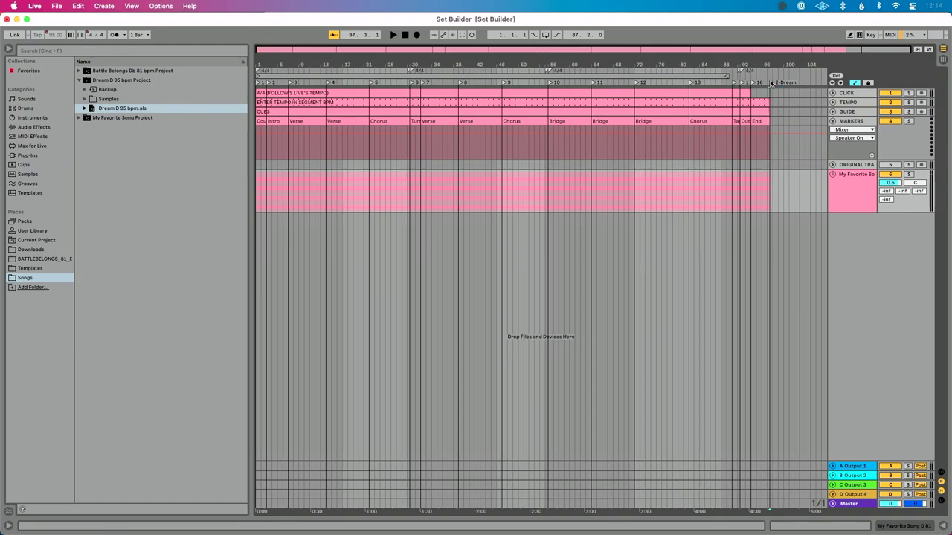
key("z")
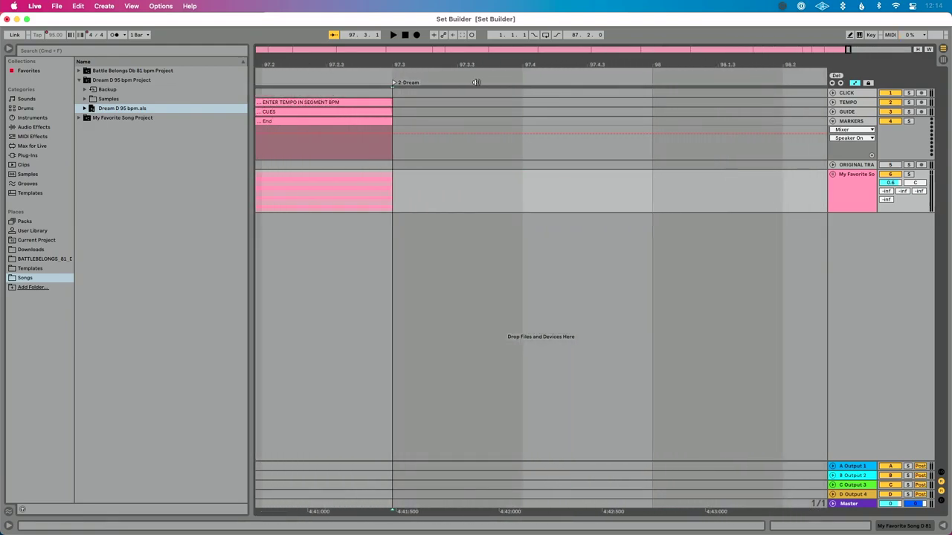
left_click_drag(395, 84, 653, 83)
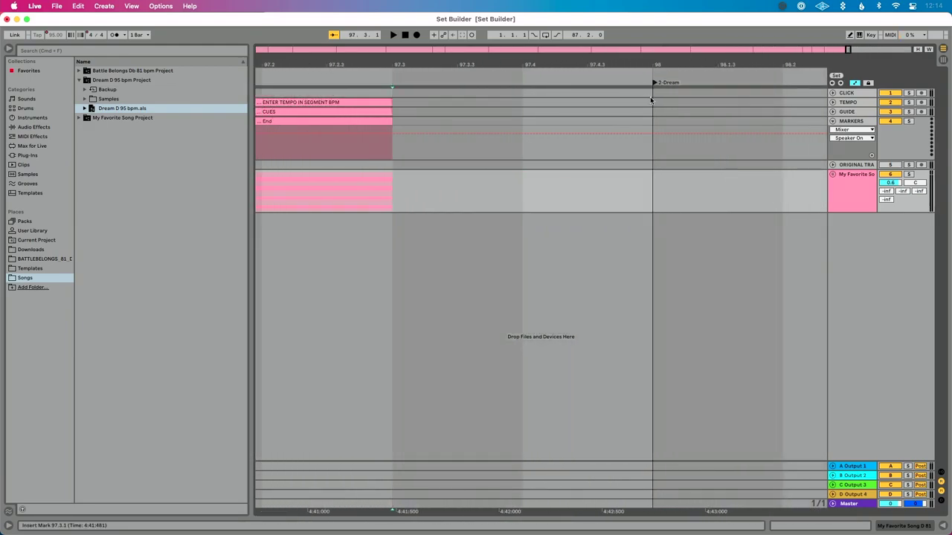
key("minus")
key("minus")
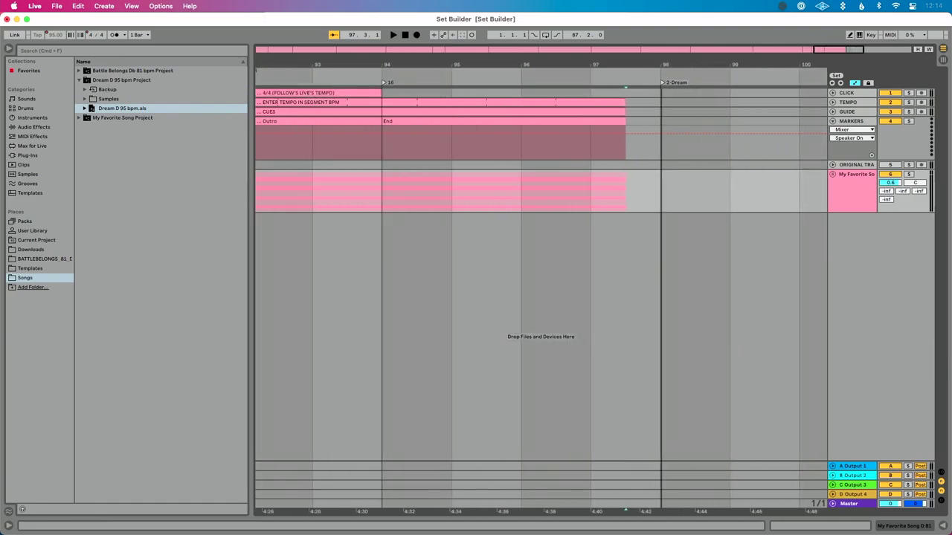
Add a 4/4 time signature change at bar 98, then drag the Dream set in again
right_click(660, 72)
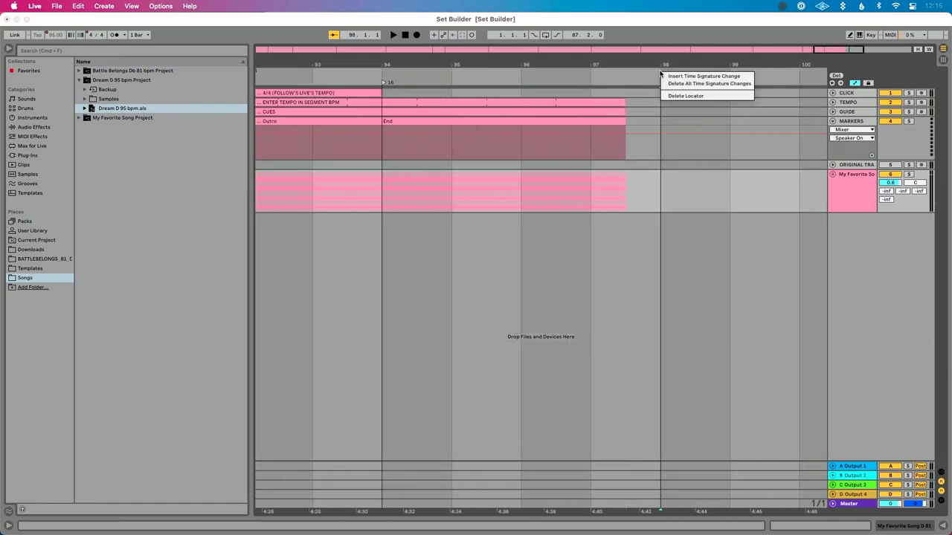
left_click(674, 76)
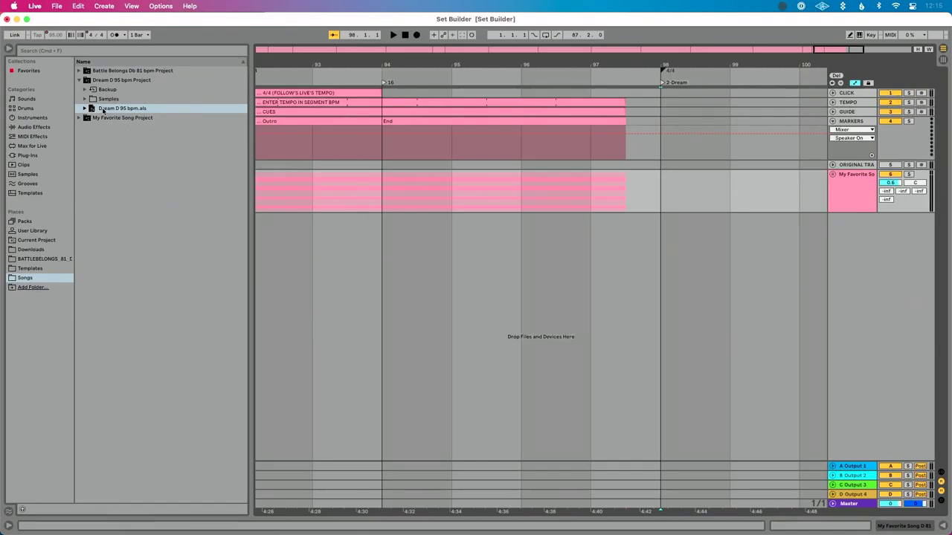
left_click_drag(99, 110, 676, 233)
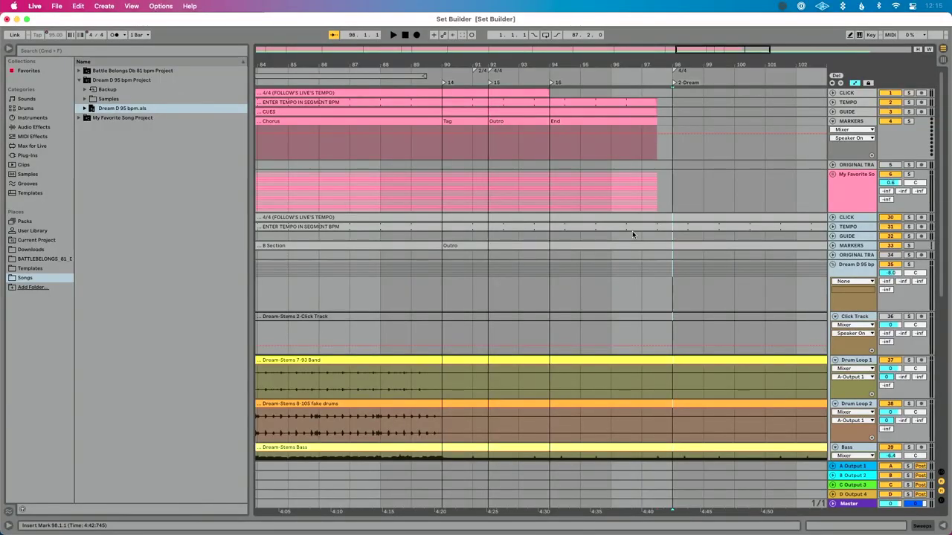
Undo the set import and place the Dream-Stems files, 2-Click Track through Sweeps, at bar 98
key("super+z")
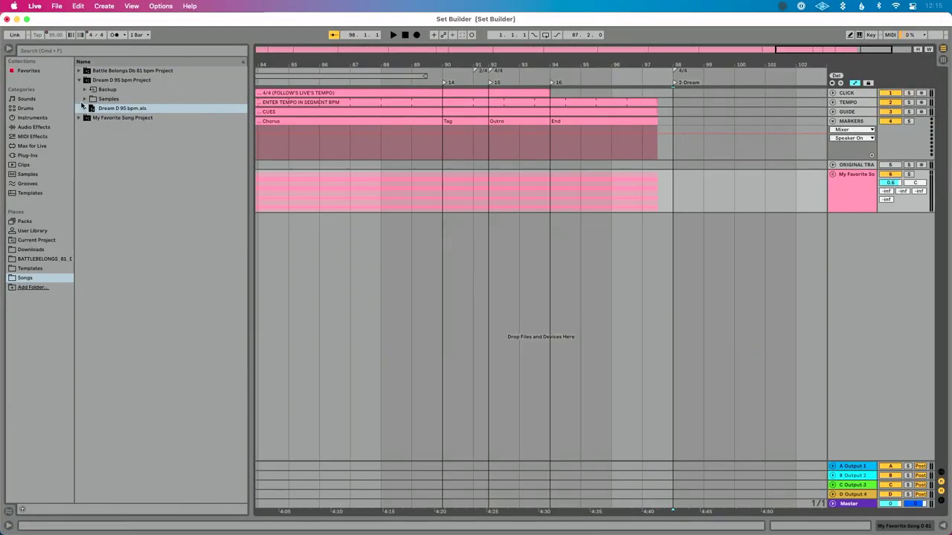
left_click(84, 99)
left_click(90, 109)
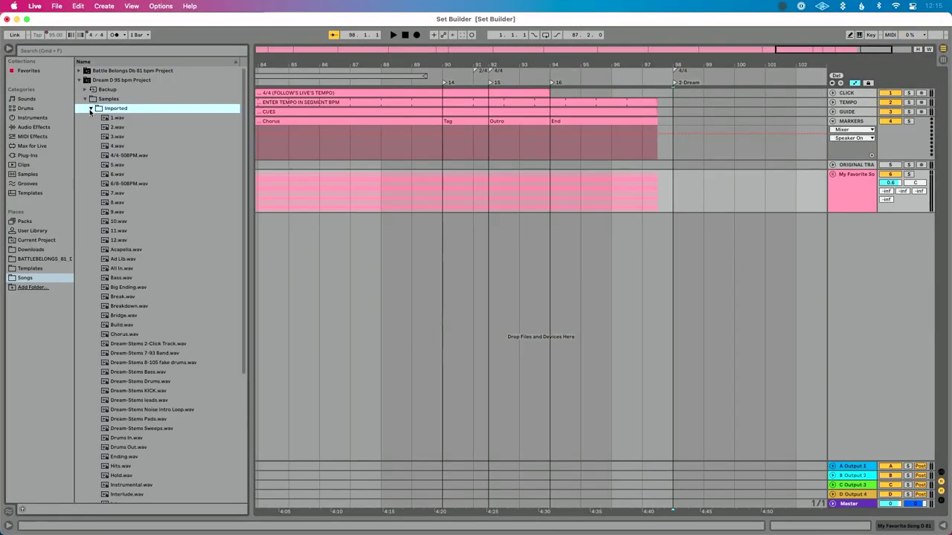
scroll(135, 185, "down", 5)
left_click(171, 208)
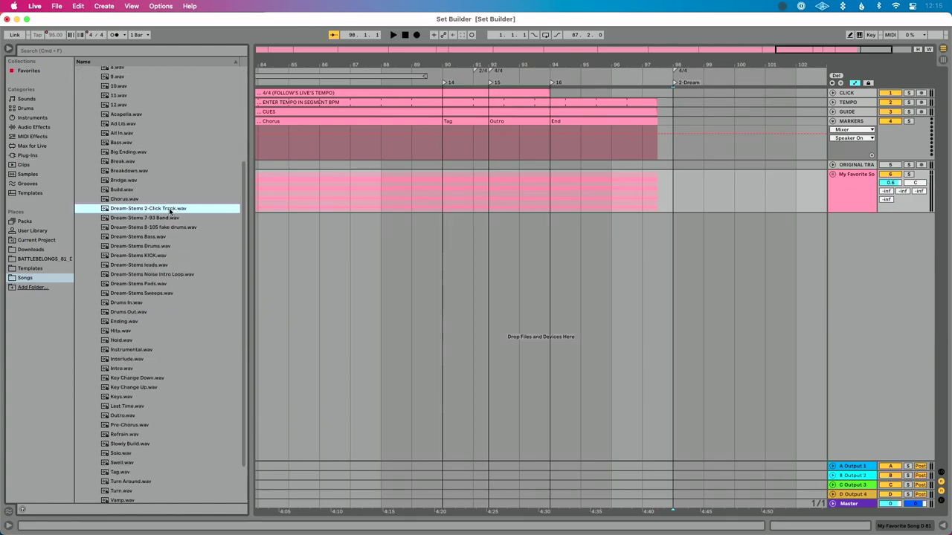
left_click(177, 294, "shift")
left_click_drag(144, 213, 657, 255)
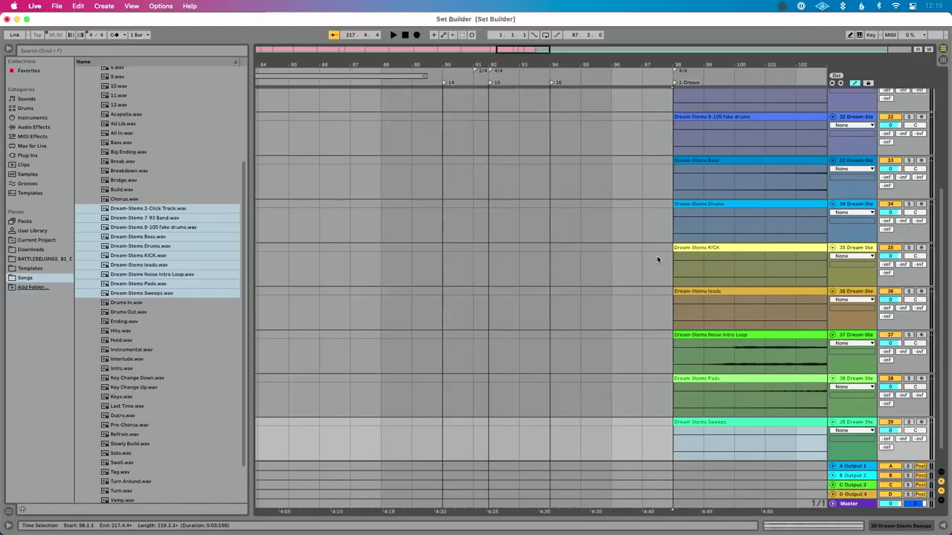
scroll(657, 258, "up", 5)
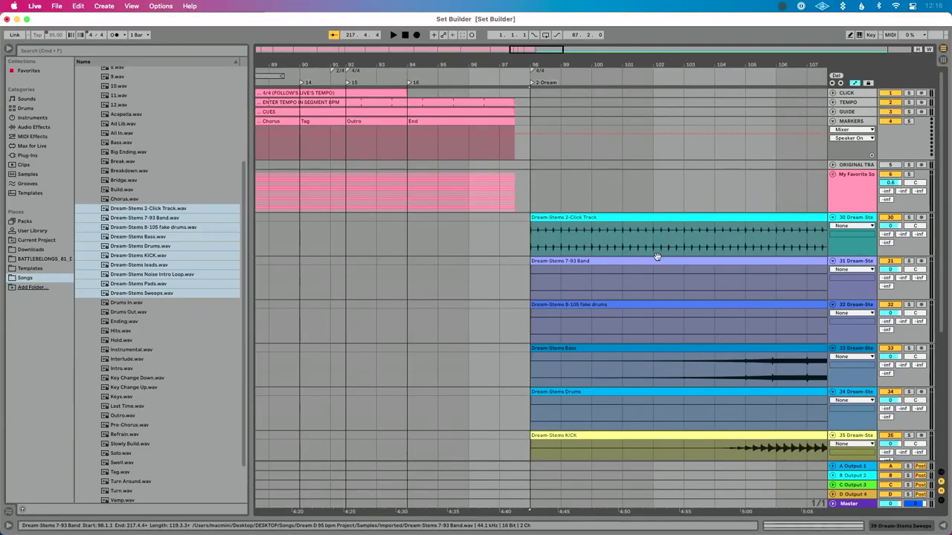
scroll(651, 240, "down", 3)
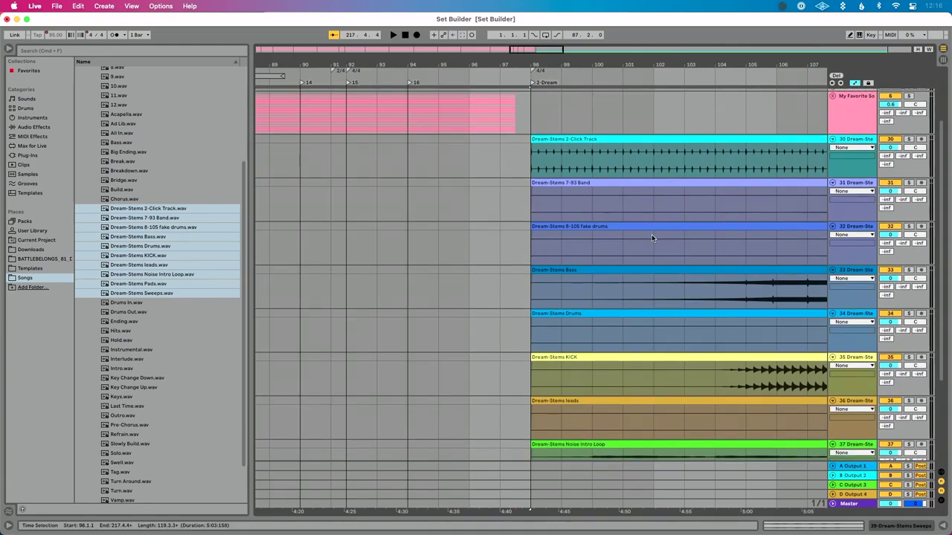
scroll(652, 234, "up", 3)
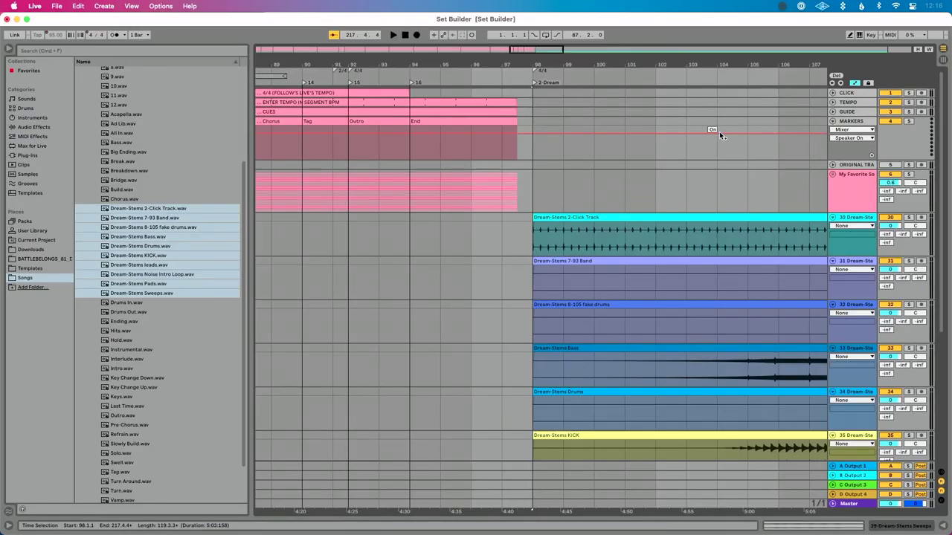
left_click(854, 103)
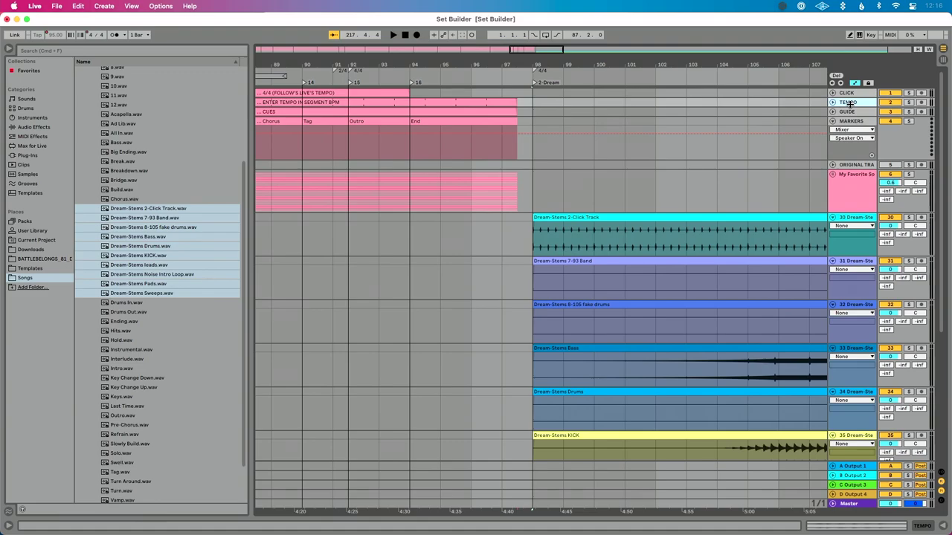
left_click(865, 120)
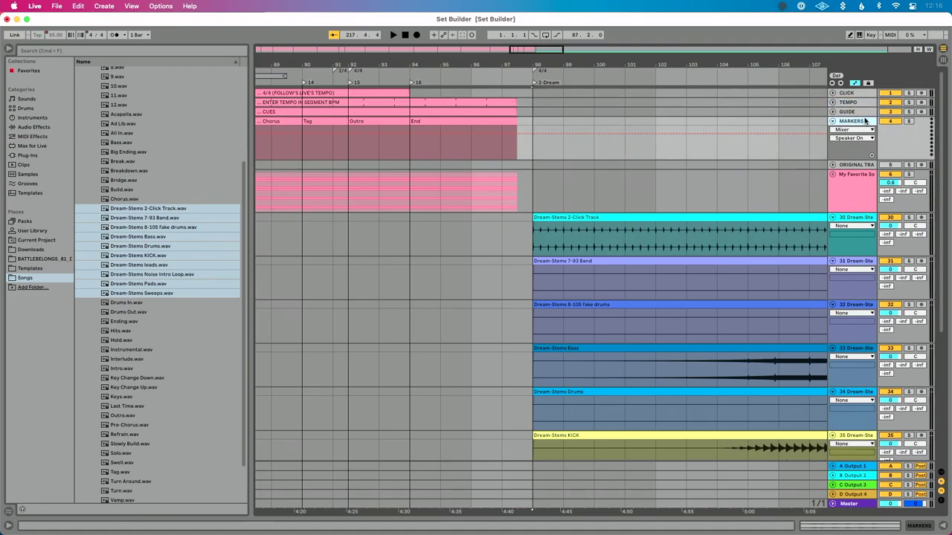
left_click(478, 123)
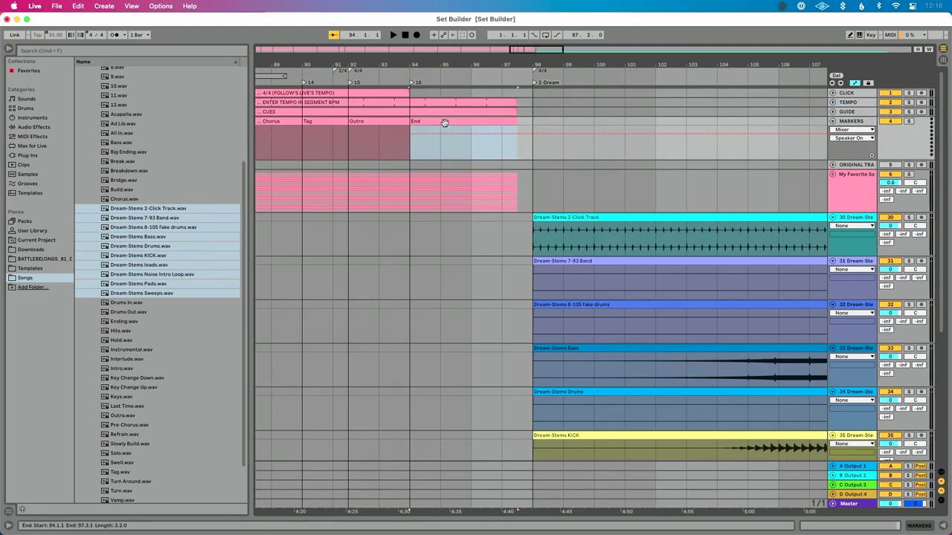
left_click(392, 123)
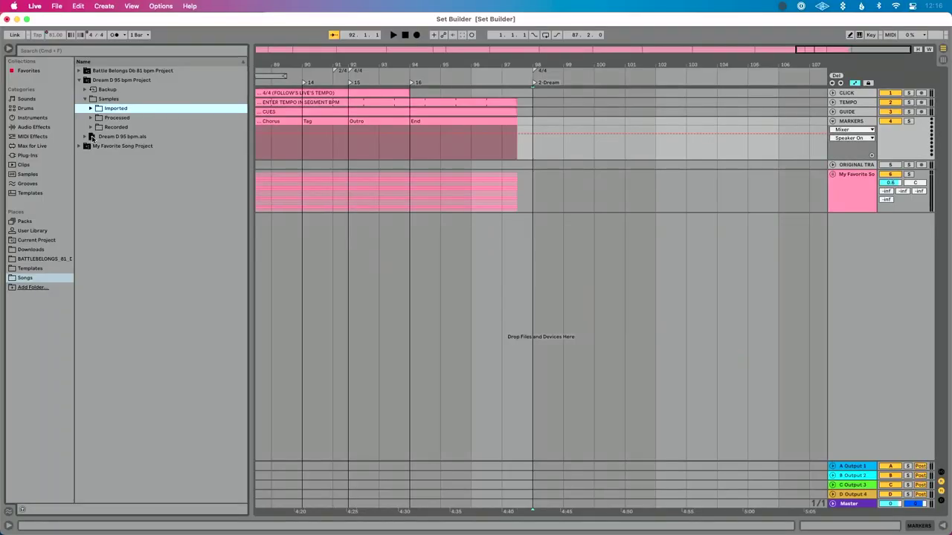
Select Dream D 95 bpm.als in the browser
left_click(95, 137)
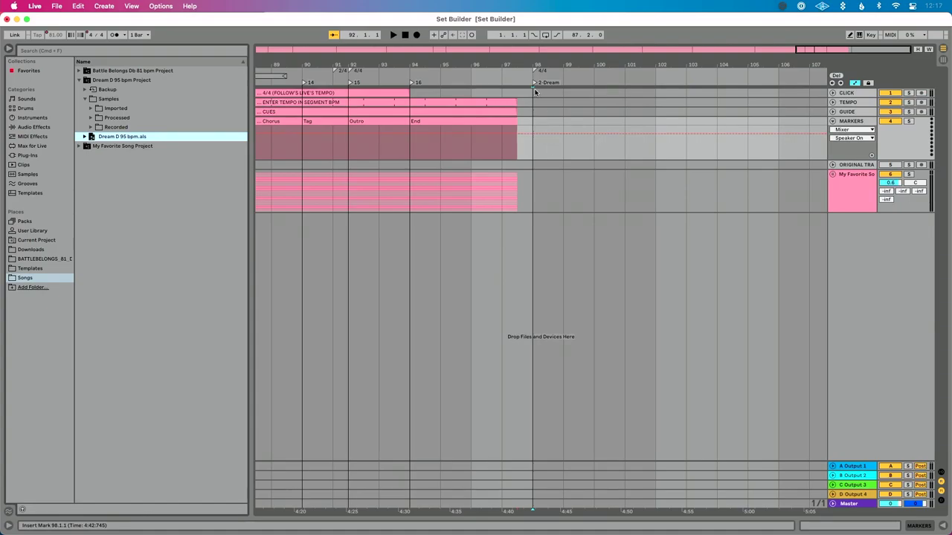
Check in Key Map mode which keys jump to locator 1 and the 2-Dream locator
key("super+k")
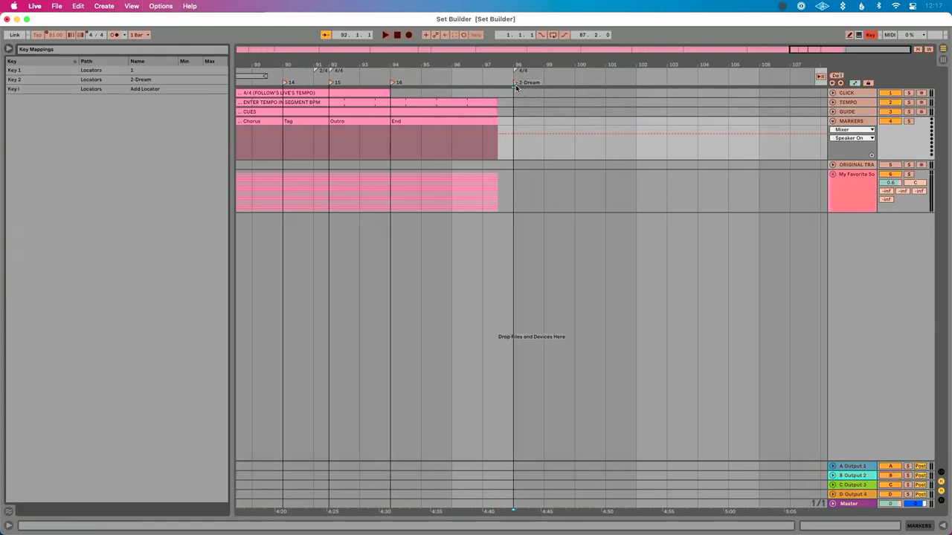
left_click(106, 71)
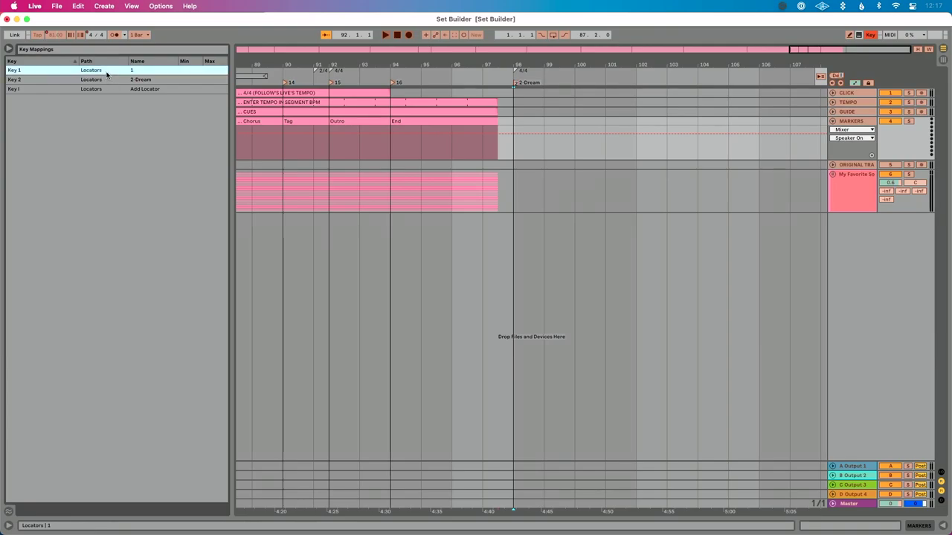
left_click(114, 81)
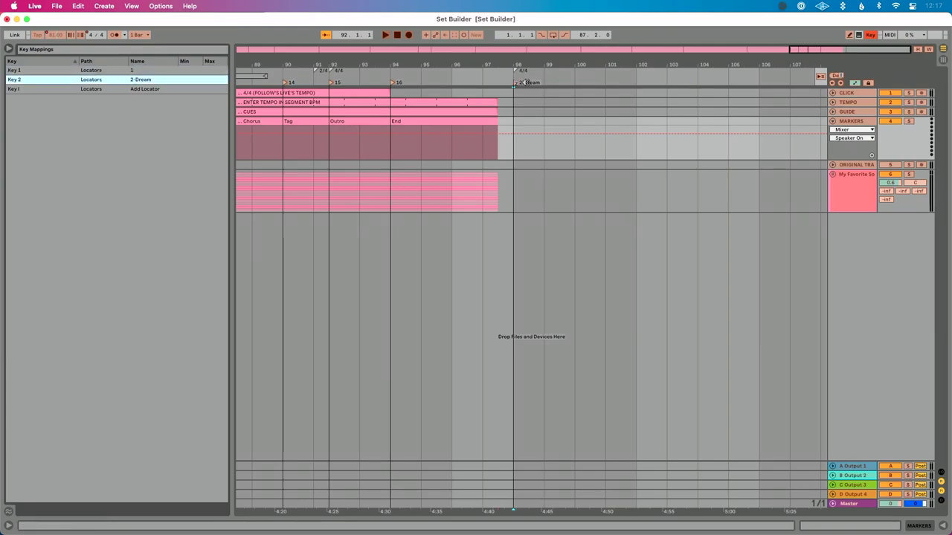
key("super+k")
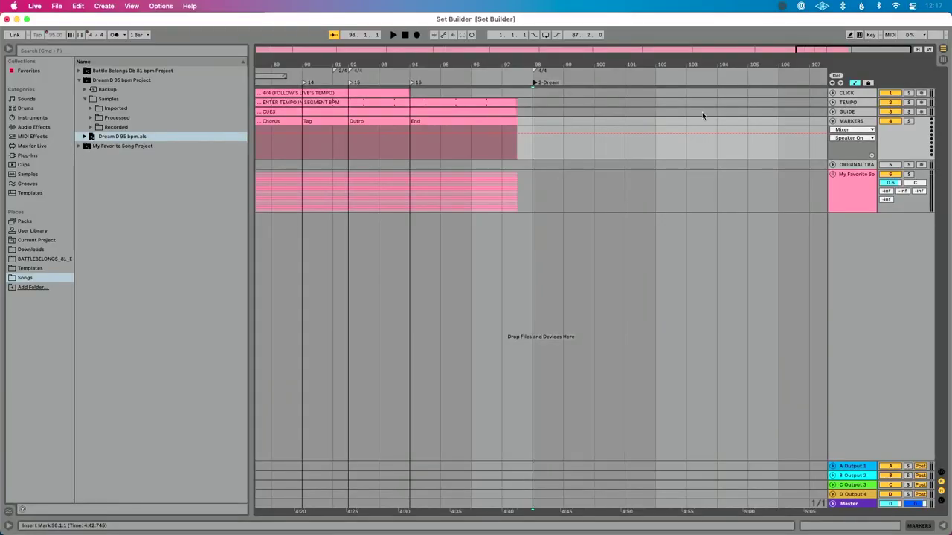
Fold the MARKERS track closed
left_click(857, 93)
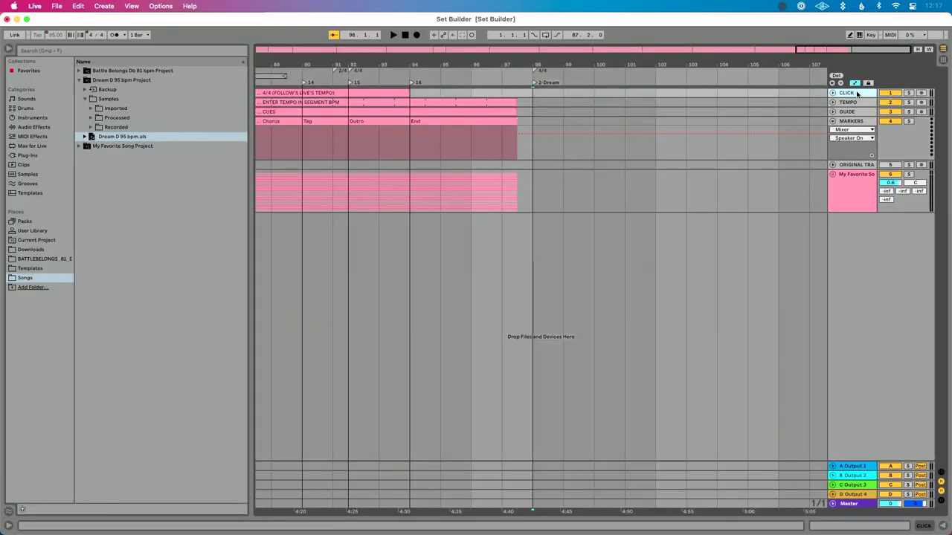
left_click(862, 104)
left_click(833, 122)
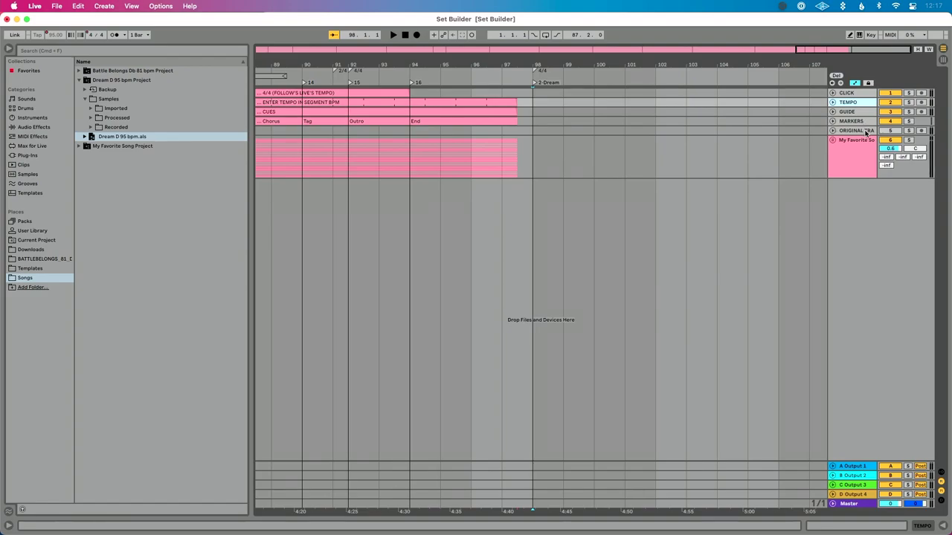
Select the ORIGINAL TRACK and collapse the Samples folder in the browser
left_click(865, 132)
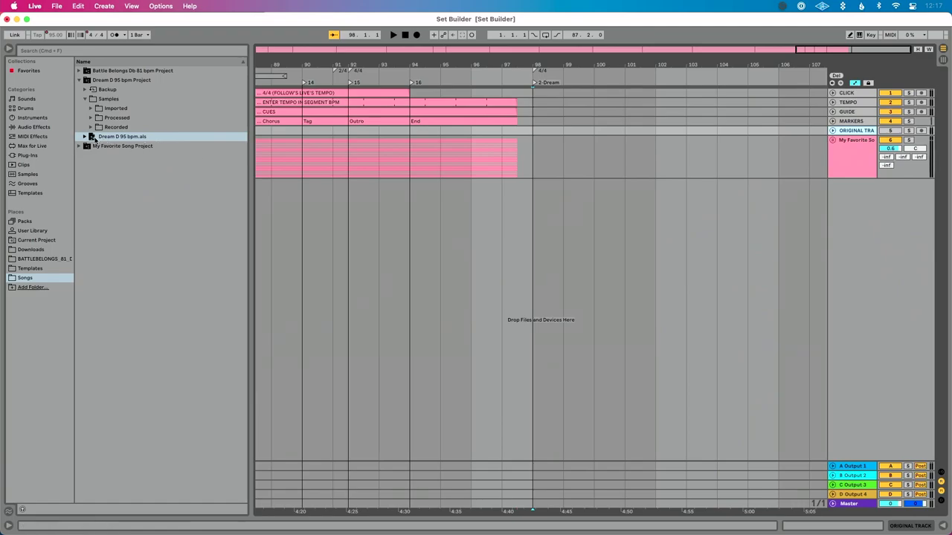
left_click(90, 99)
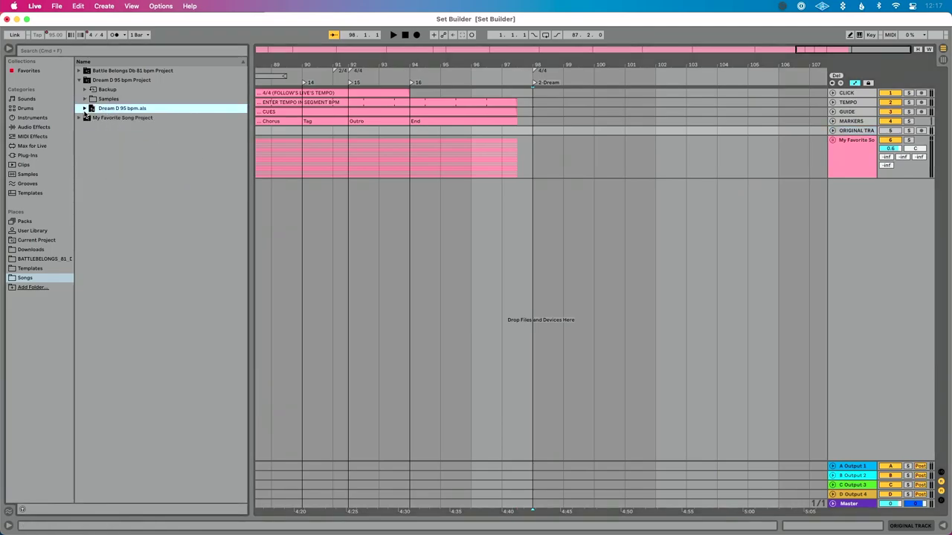
Import Dream D 95 bpm.als below the main song, fold its group, and select its clips' time range
left_click_drag(224, 171, 289, 203)
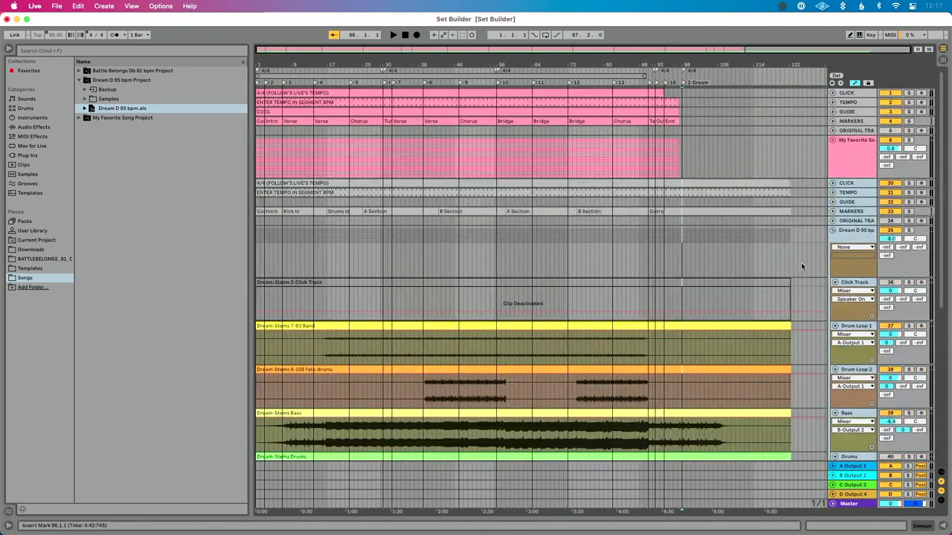
left_click(832, 232)
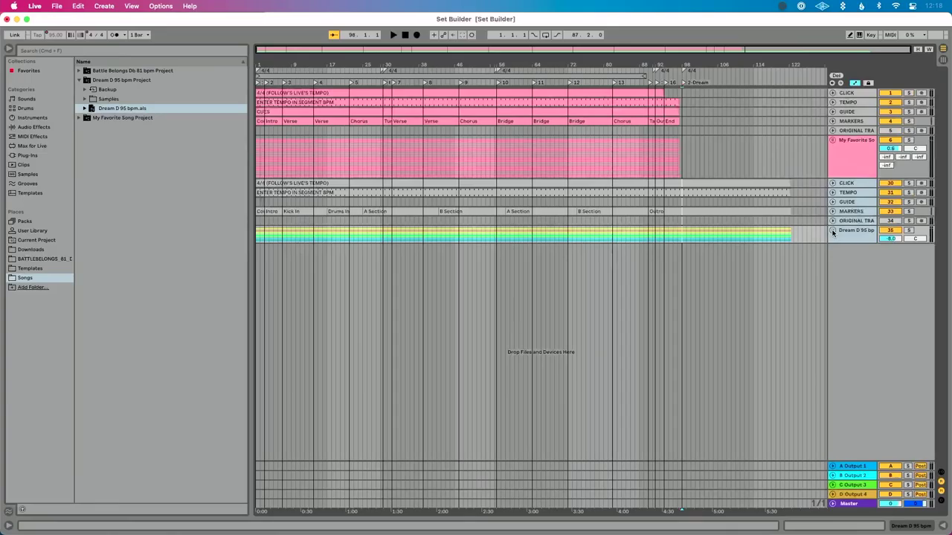
left_click(808, 238)
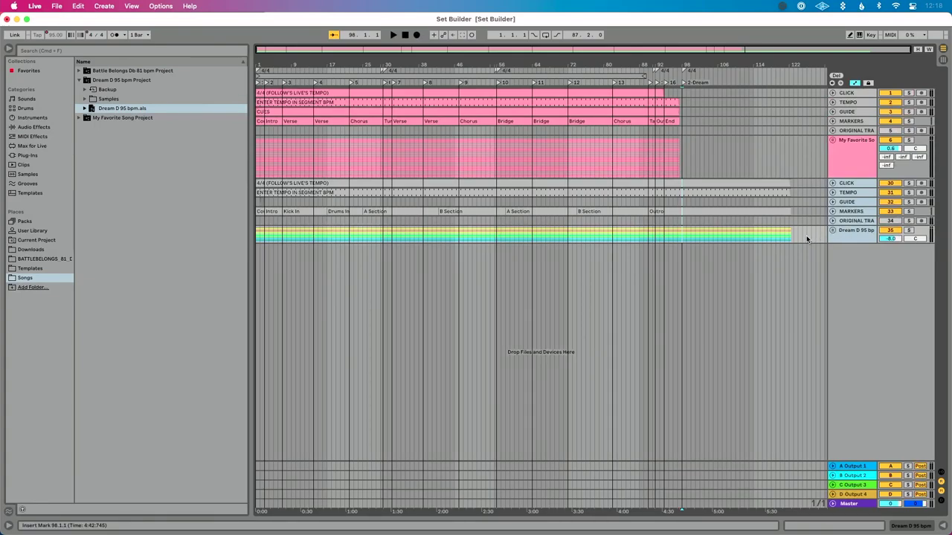
left_click(806, 235)
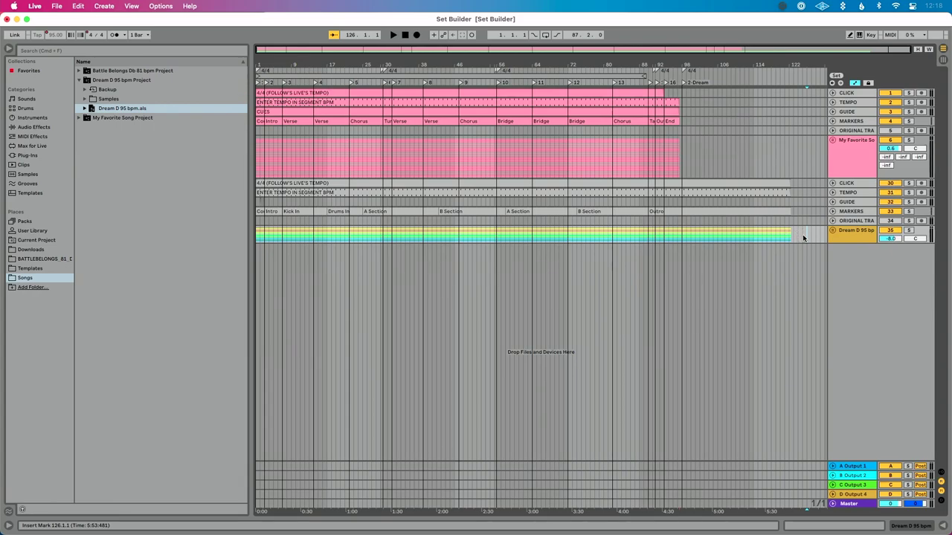
left_click_drag(803, 238, 255, 186)
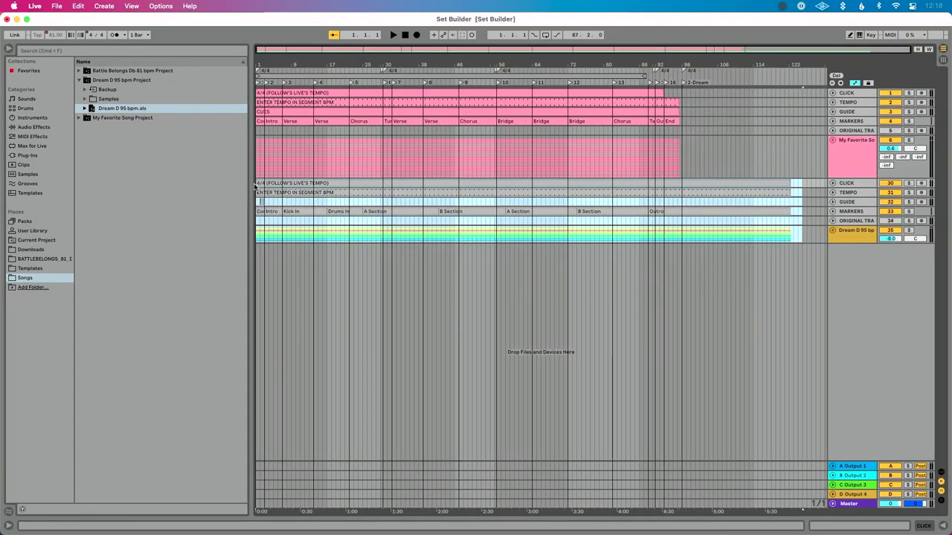
Extend the selection across the second song's tracks and paste its clips at the 2-Dream locator
left_click(255, 186, "shift")
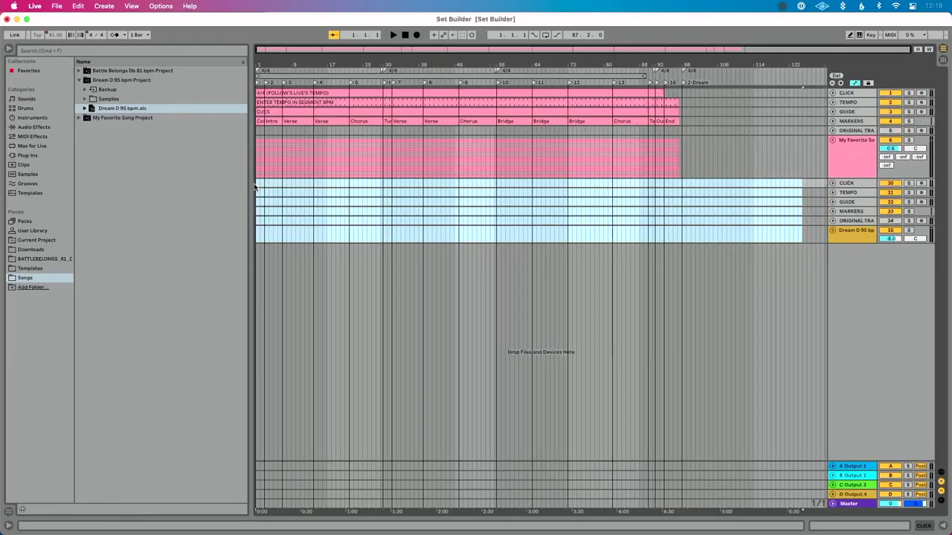
key("super+k")
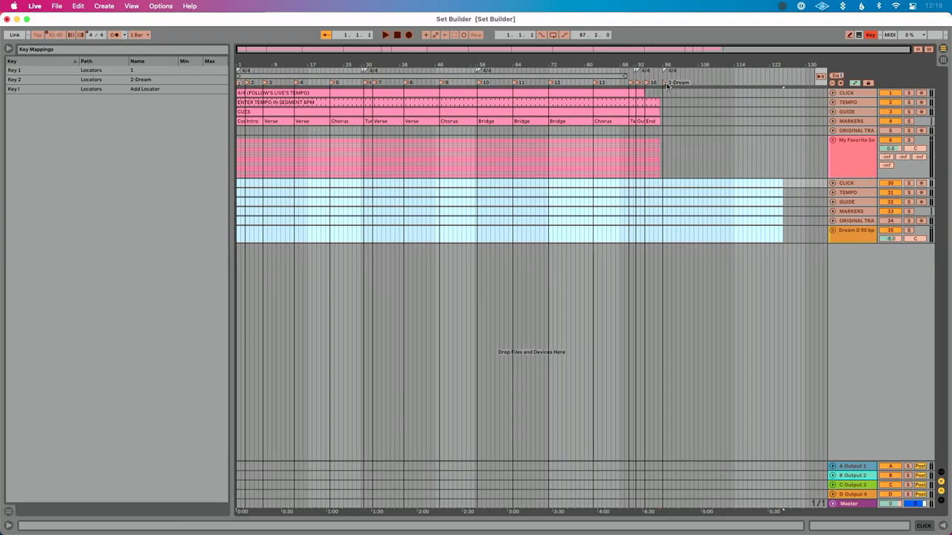
key("super+k")
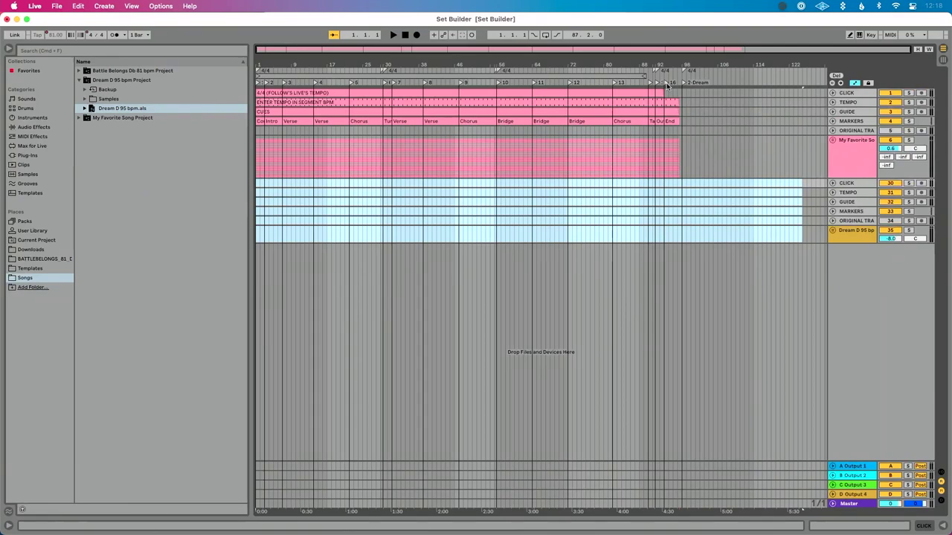
left_click(667, 85)
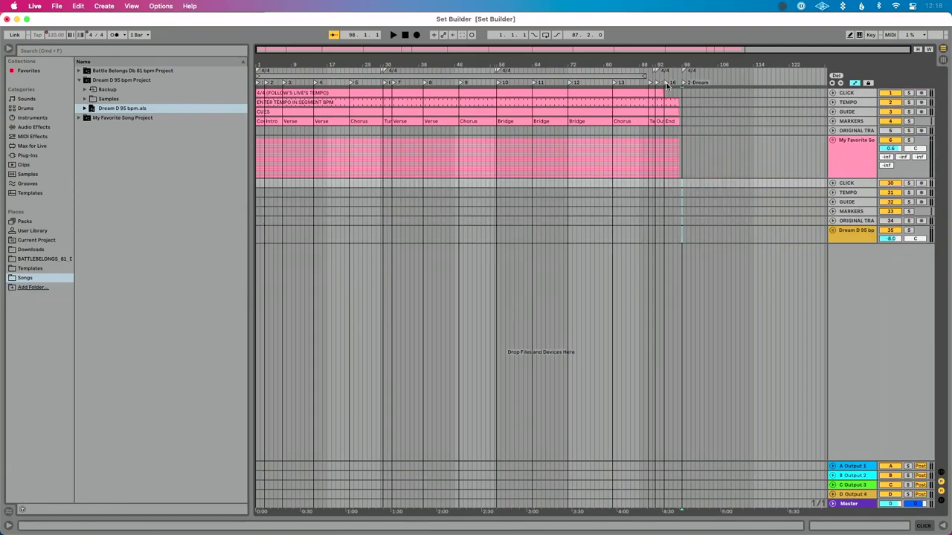
key("super+v")
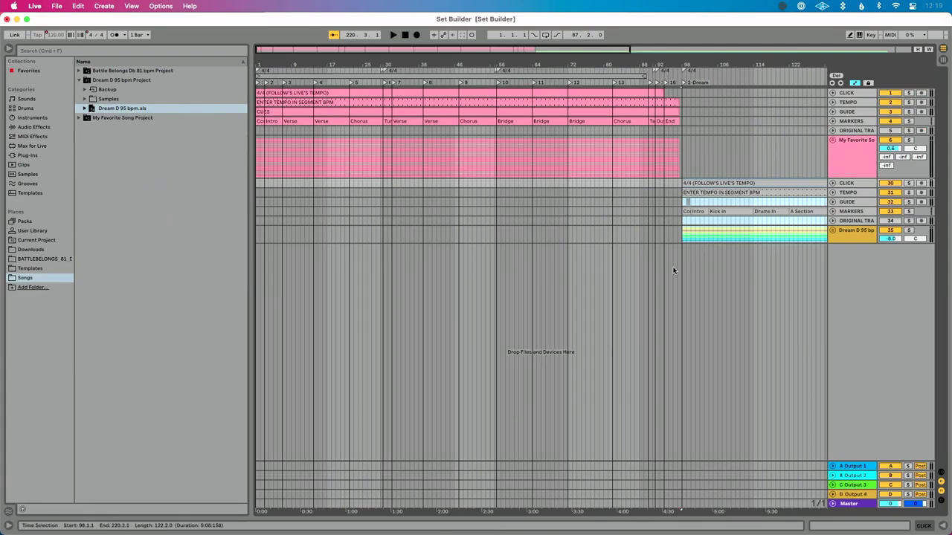
Select the clips on tracks 30–34 and drag them onto tracks 1–5 after the 2-Dream locator
scroll(673, 270, "right", 5)
scroll(673, 270, "right", 5)
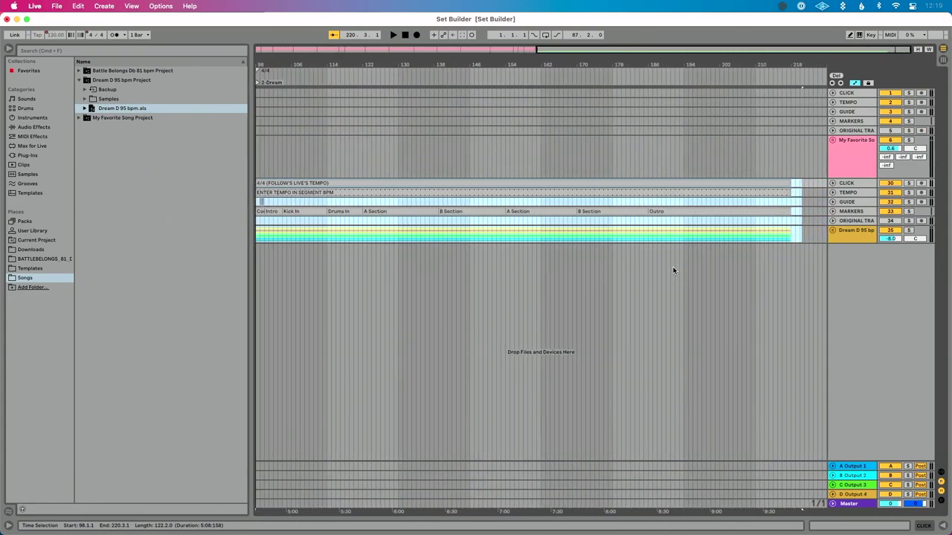
key("minus")
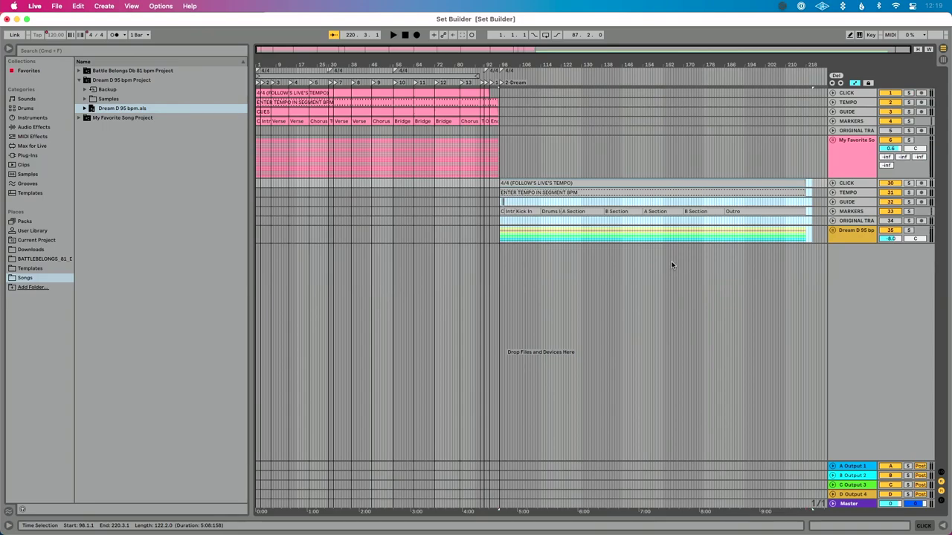
left_click(812, 222)
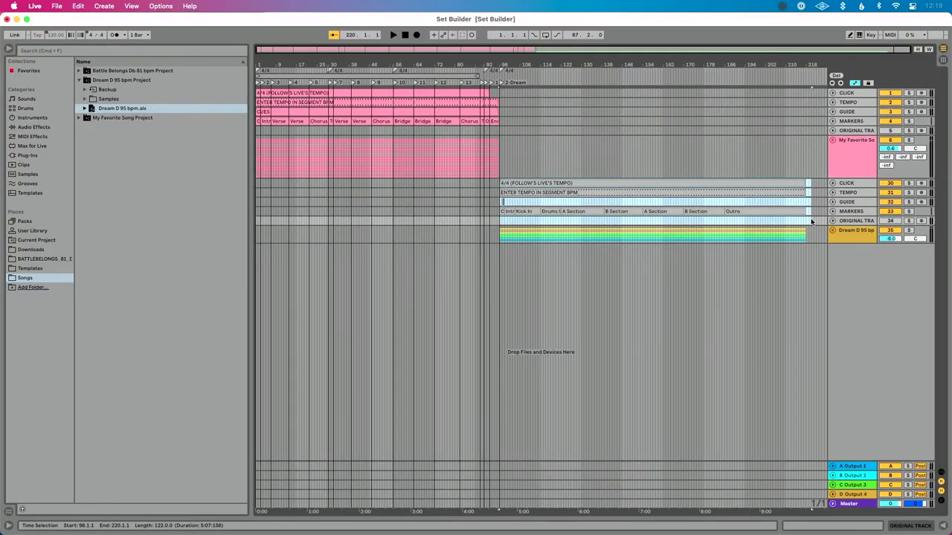
left_click(811, 222)
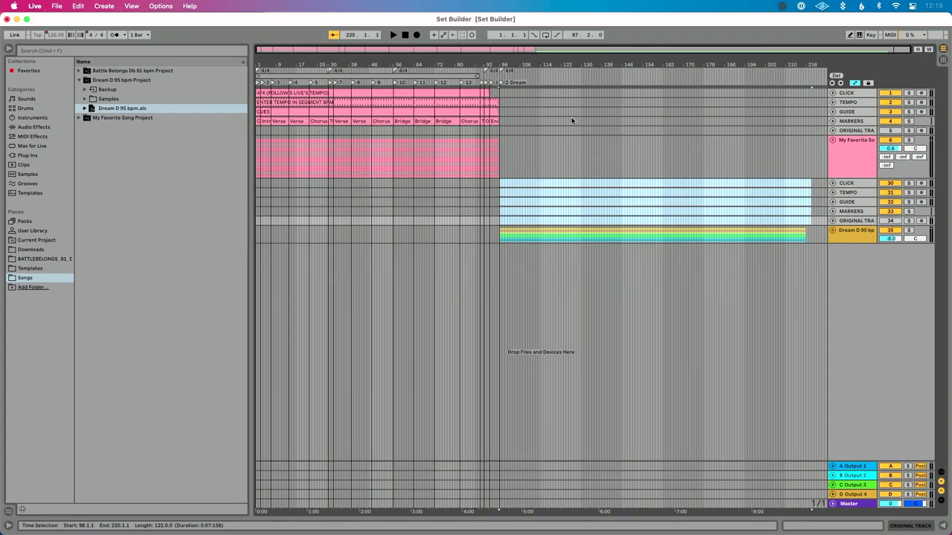
left_click(518, 94)
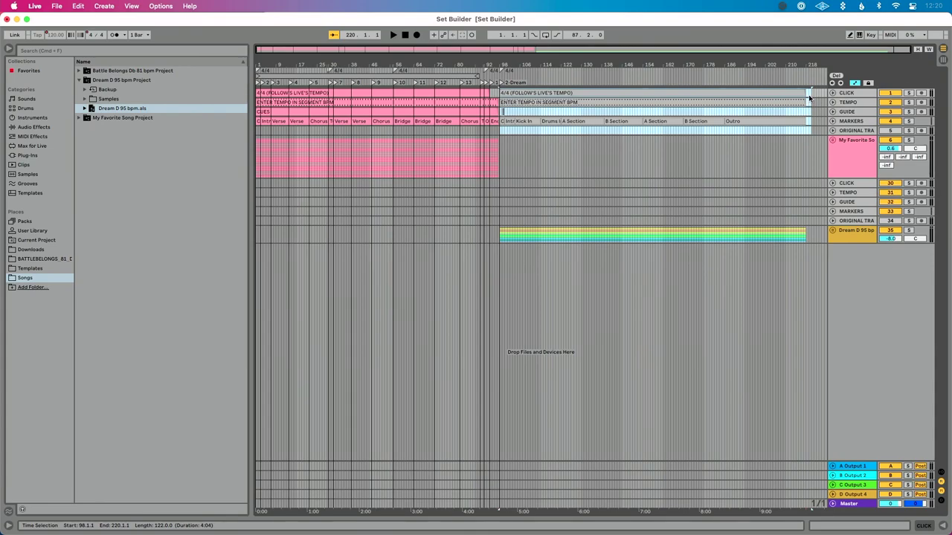
Check where the moved clips end on the main CLICK, TEMPO and GUIDE tracks
left_click(810, 95)
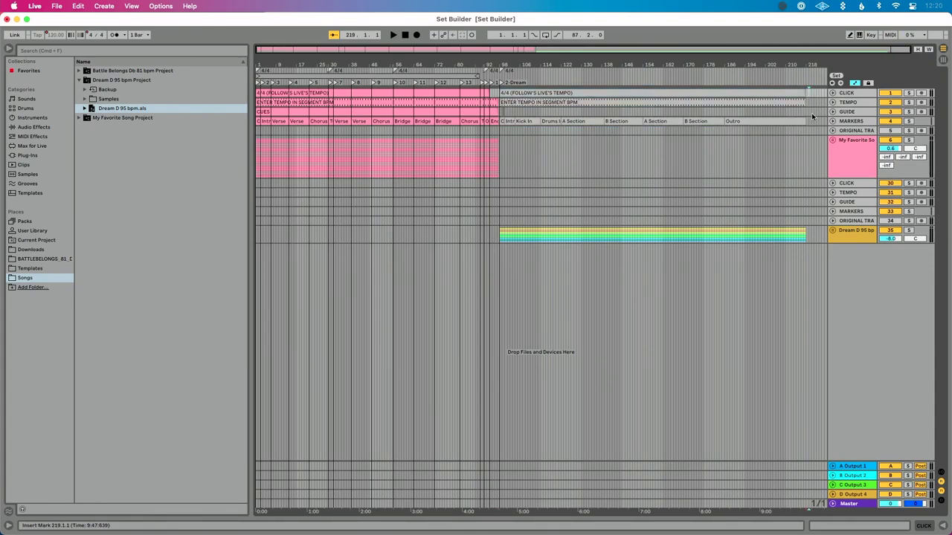
left_click(855, 103)
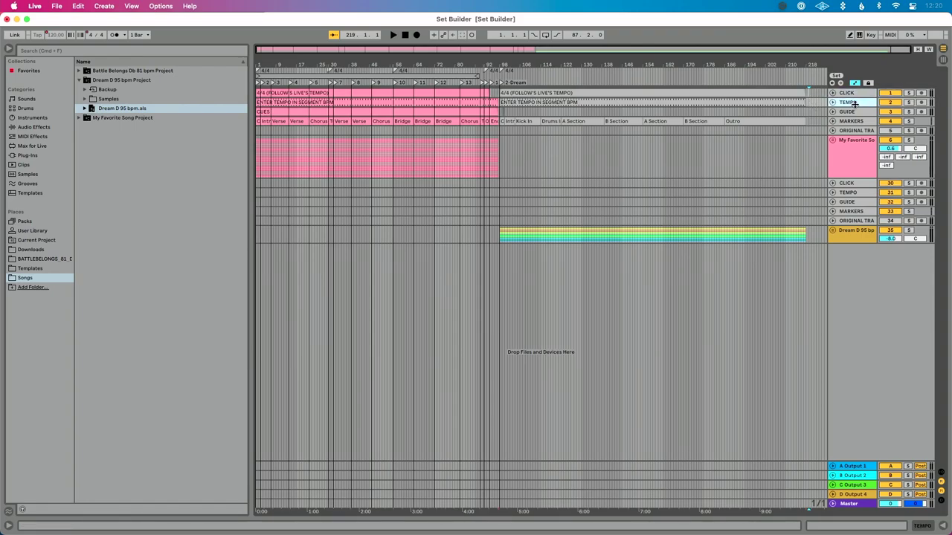
left_click(855, 112)
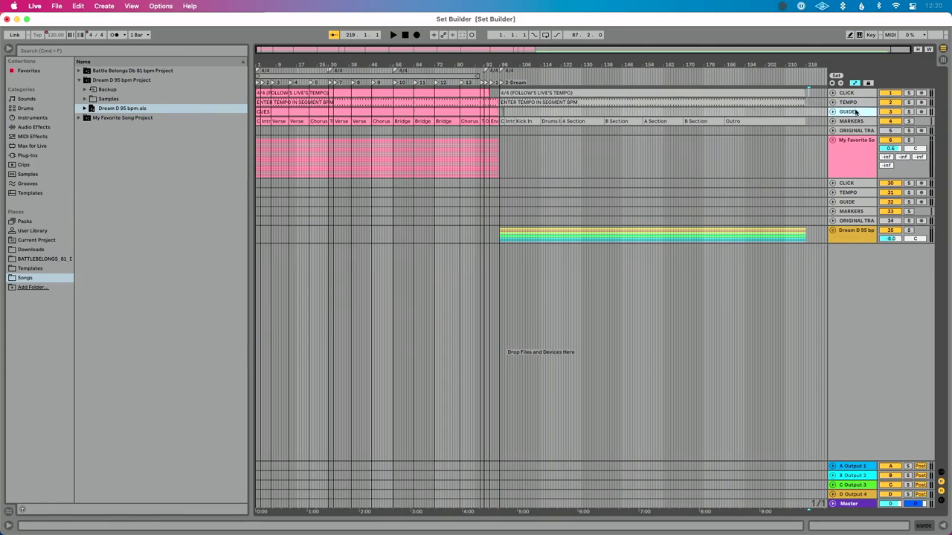
left_click(859, 103)
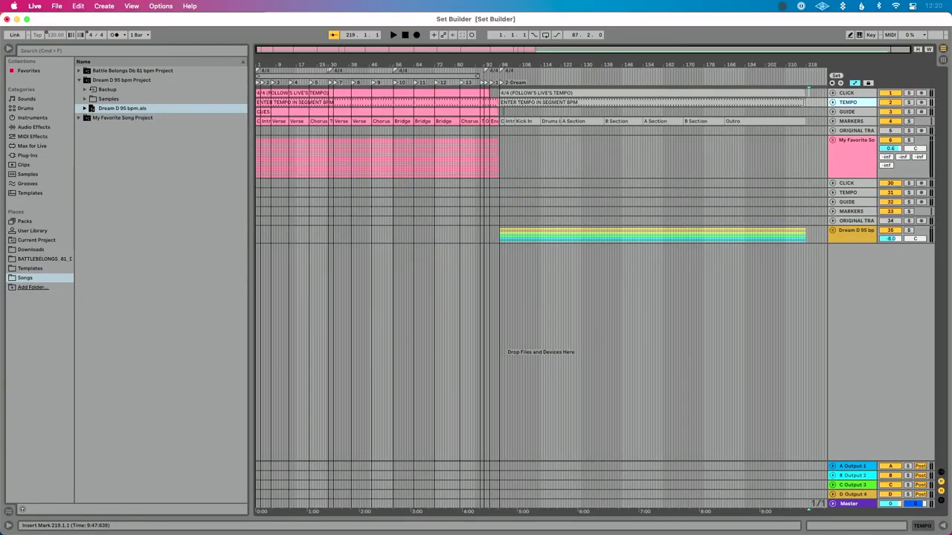
left_click(810, 112)
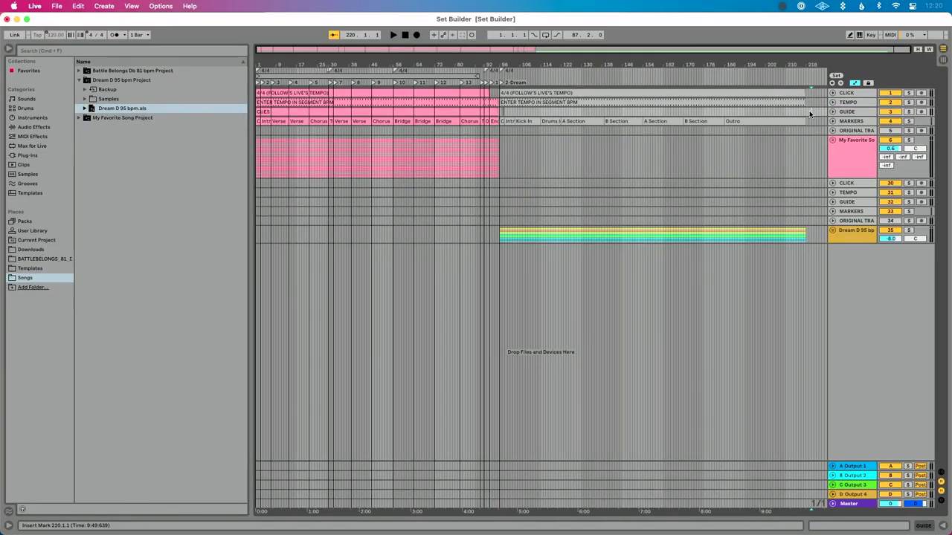
left_click(810, 91)
left_click(810, 102)
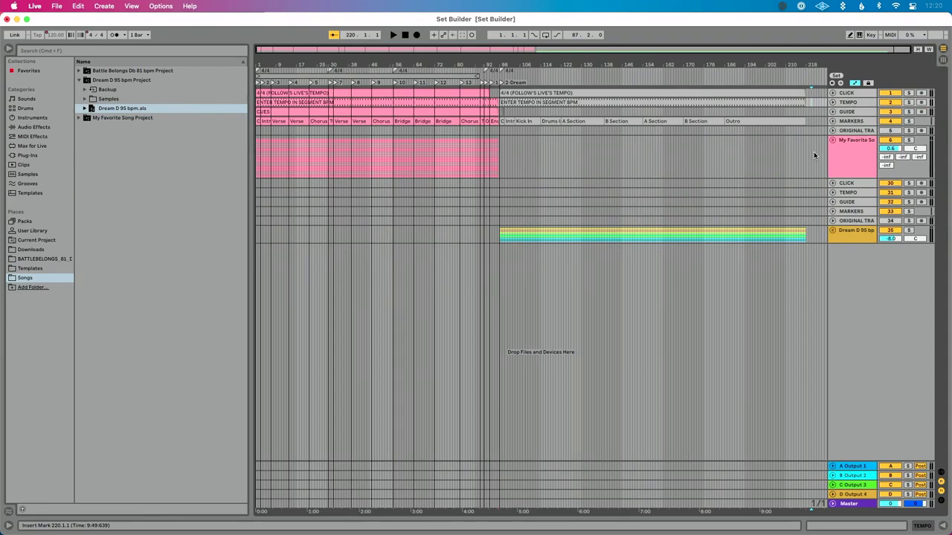
Delete the five empty second-song tracks, from CLICK through ORIGINAL TRACK
left_click(849, 185)
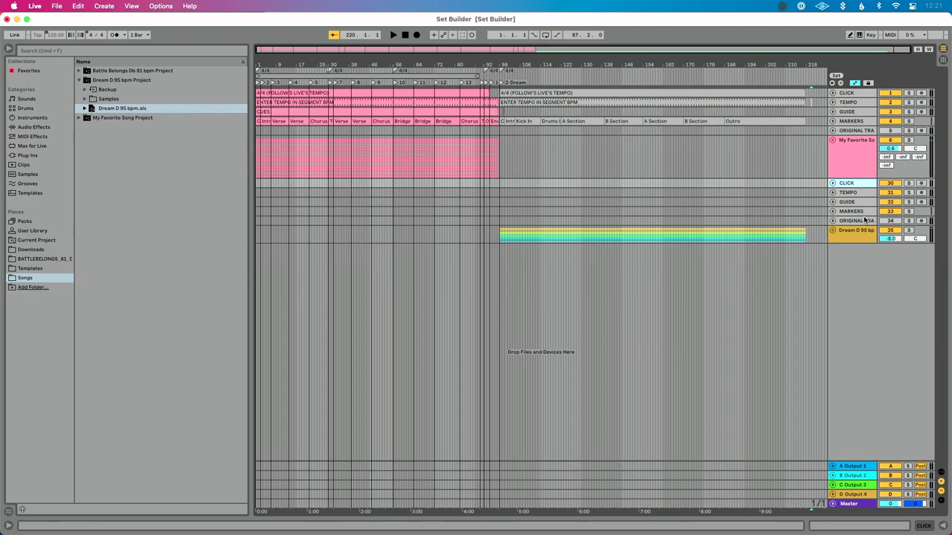
left_click(864, 221)
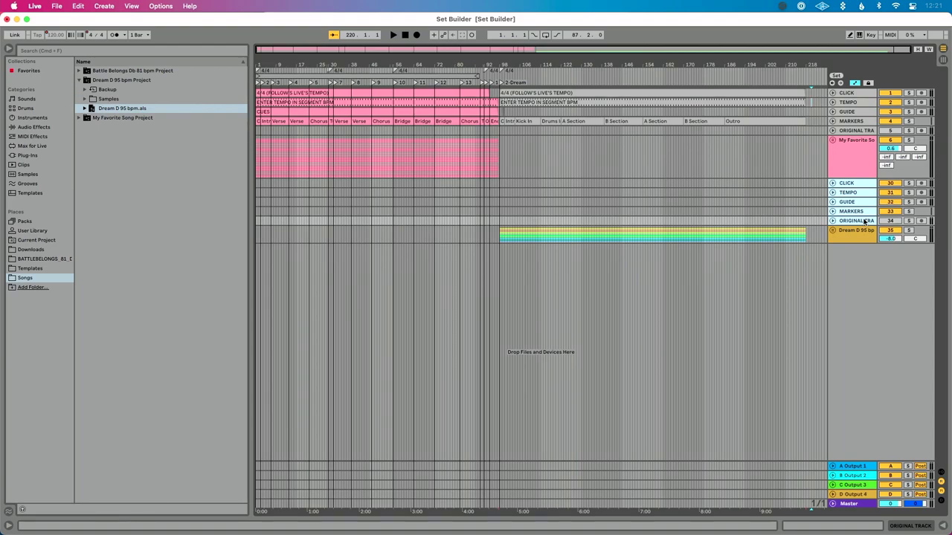
key("Delete")
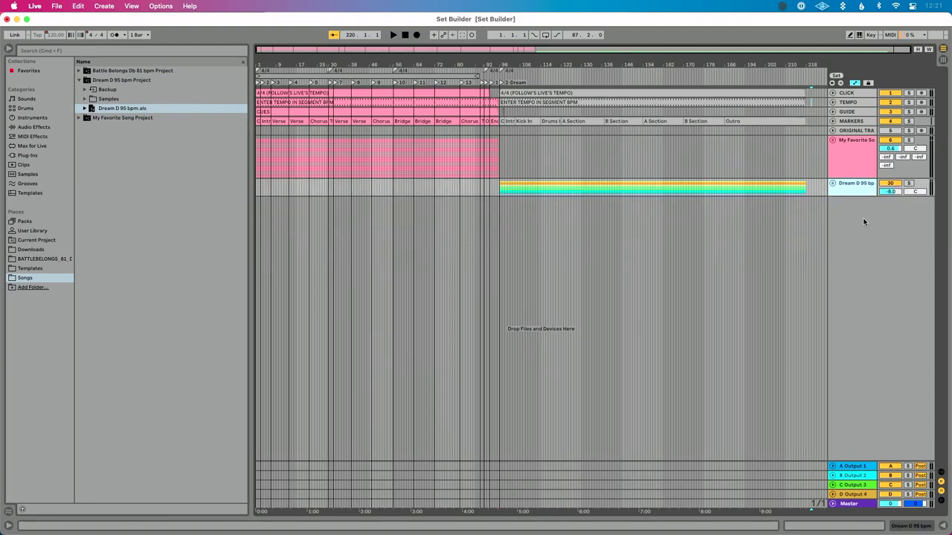